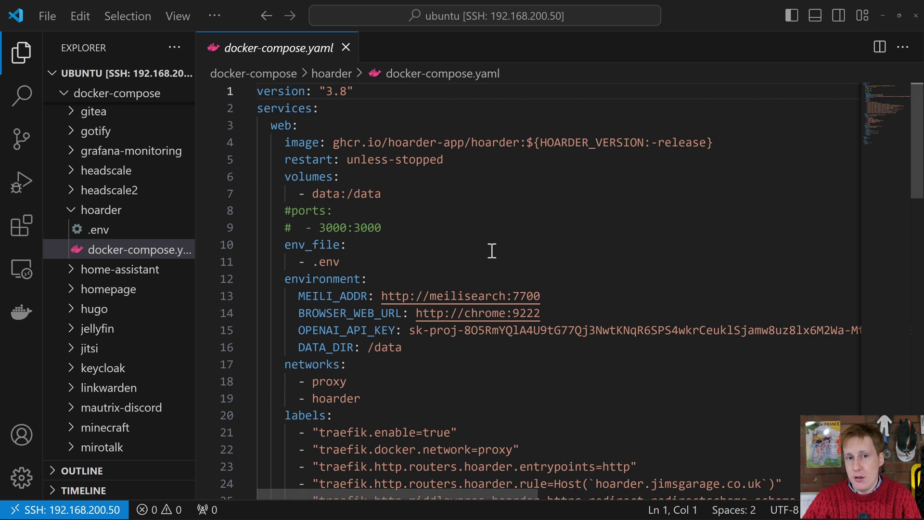
click(124, 232)
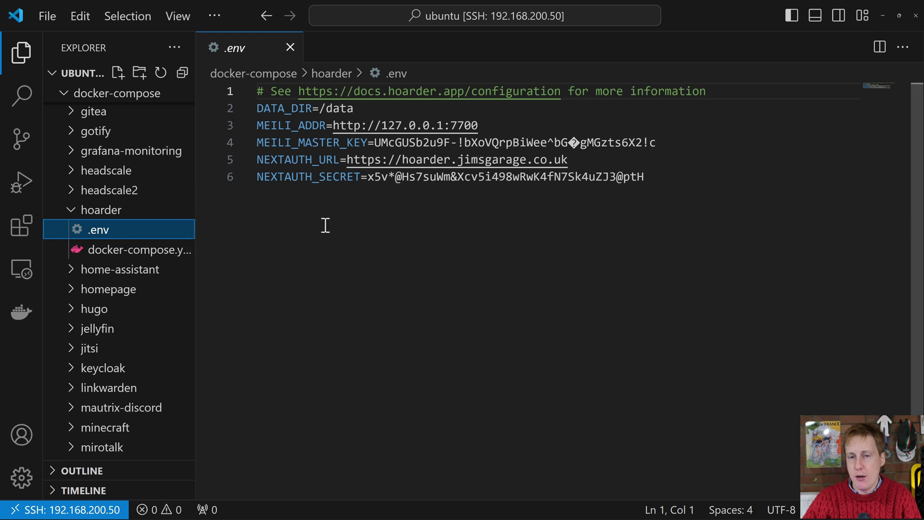
click(137, 252)
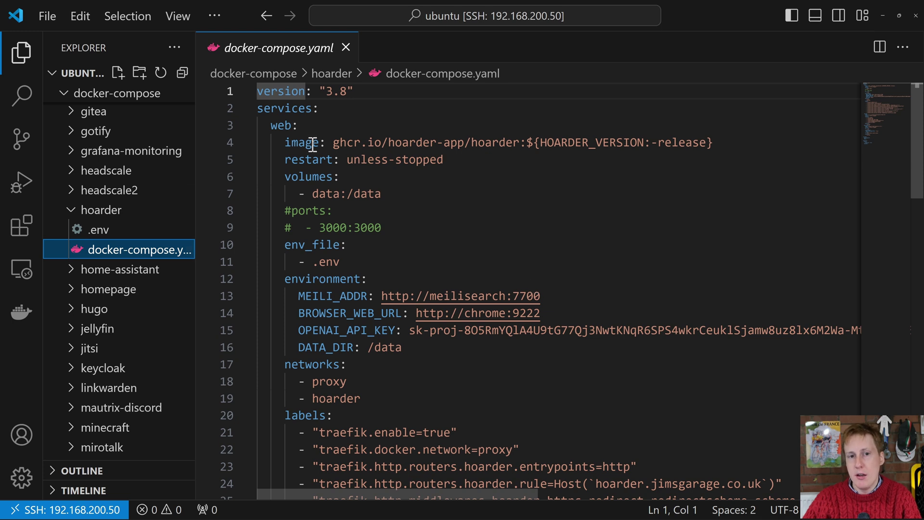
mouse_move(321, 147)
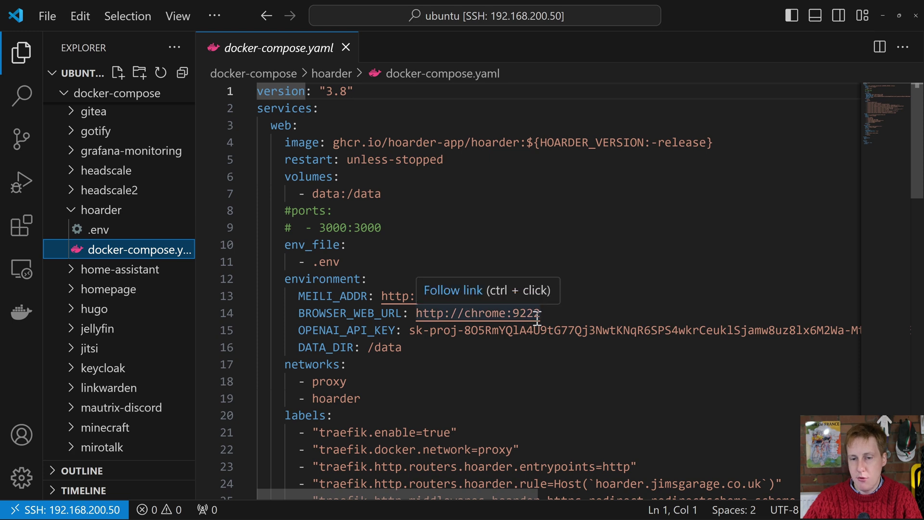
drag(409, 330, 485, 330)
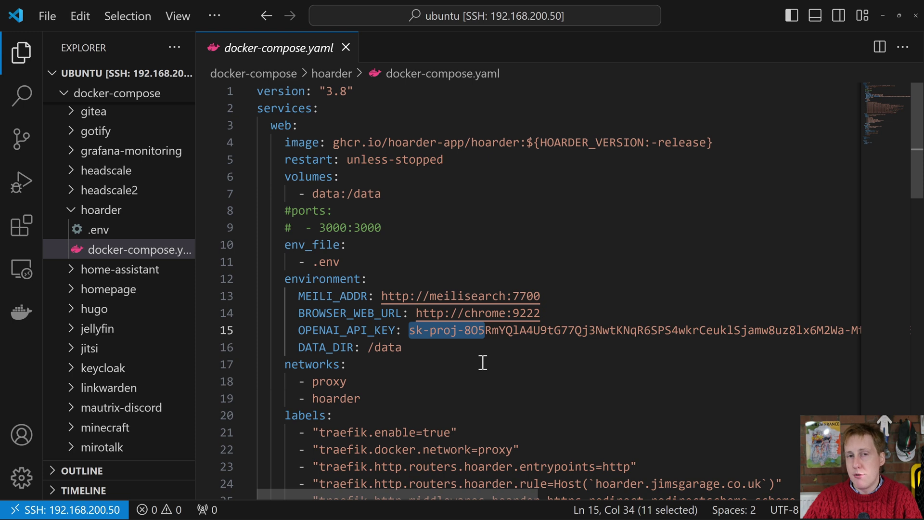
click(463, 348)
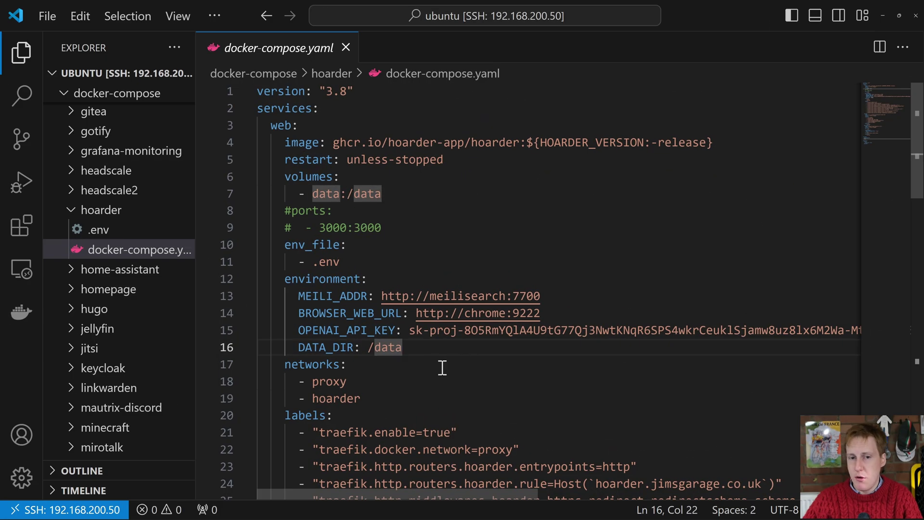
double_click(321, 382)
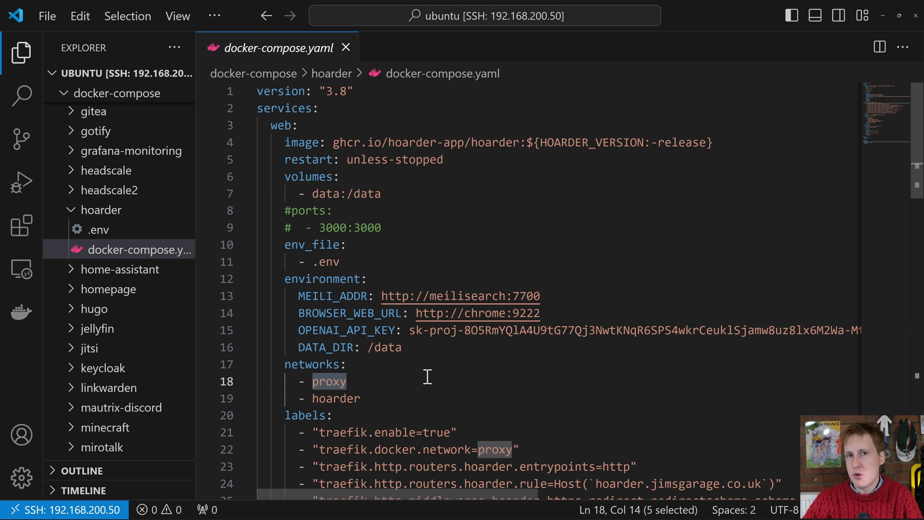
drag(319, 399, 367, 401)
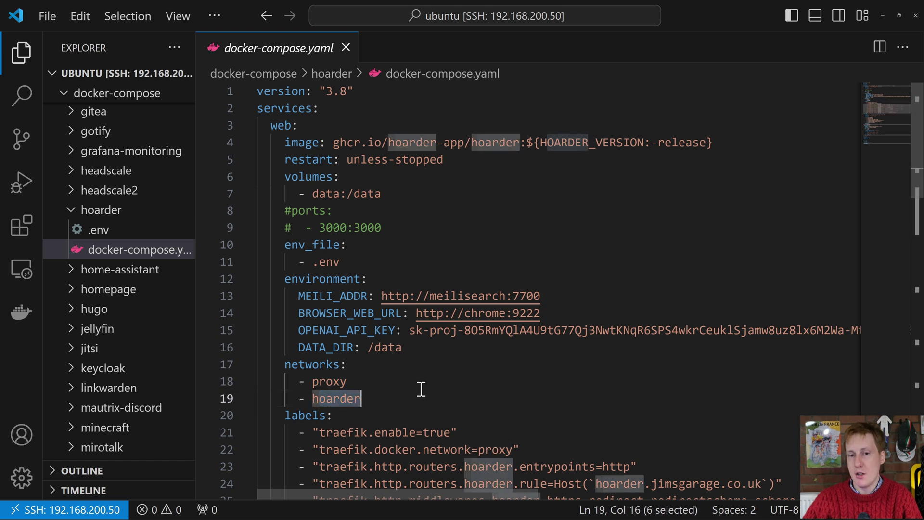
drag(430, 295, 519, 296)
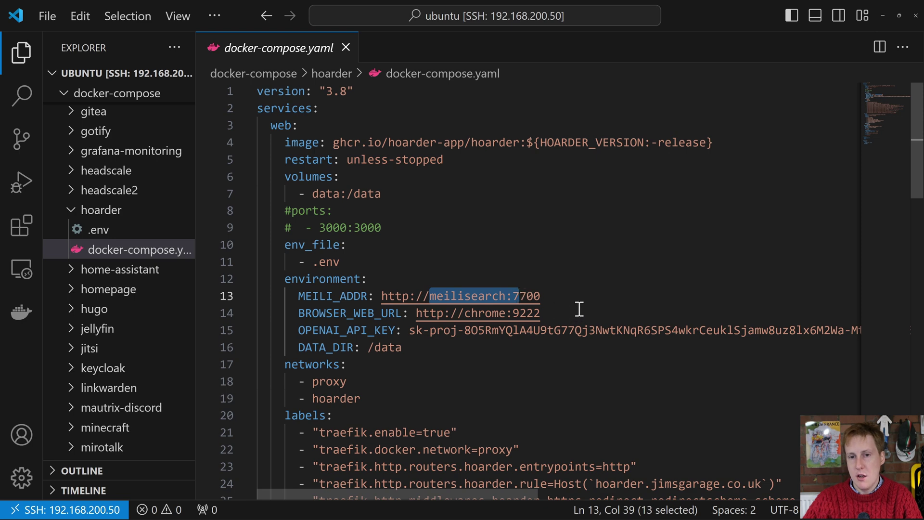
scroll(573, 340, down, 1)
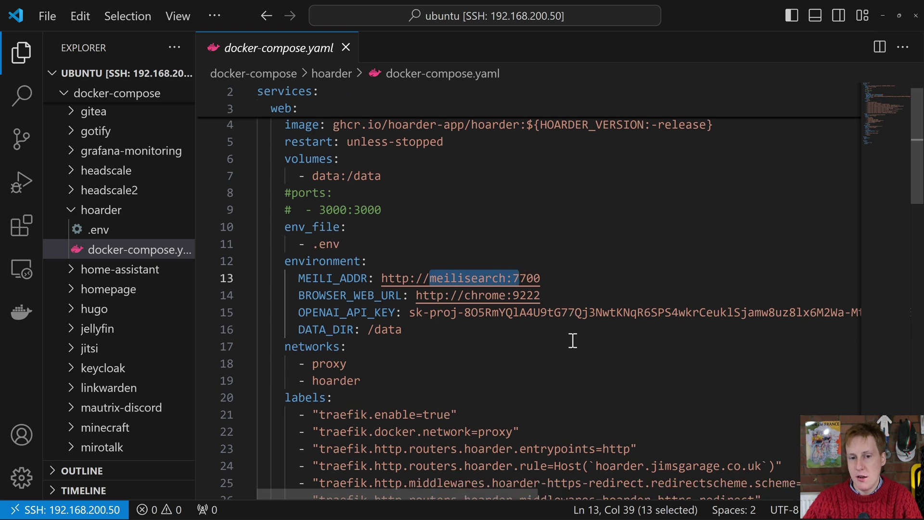
scroll(573, 341, down, 4)
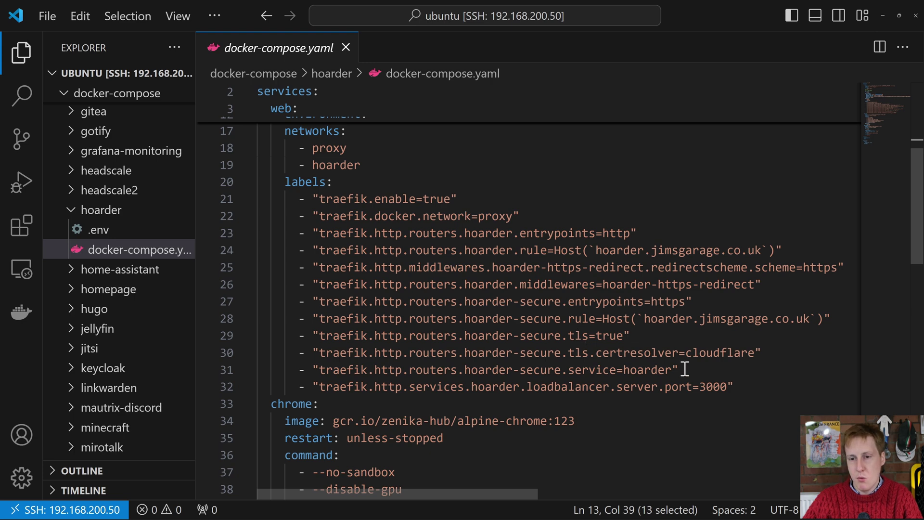
drag(700, 387, 707, 387)
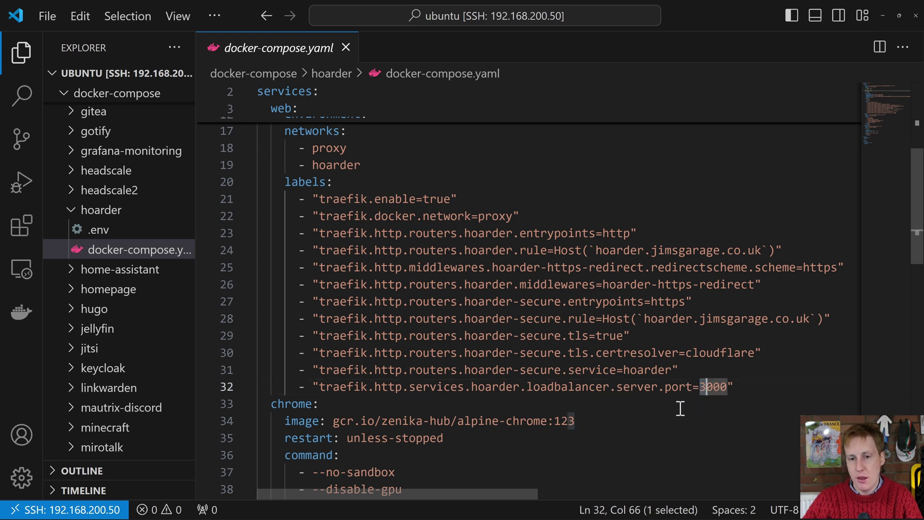
scroll(640, 407, down, 3)
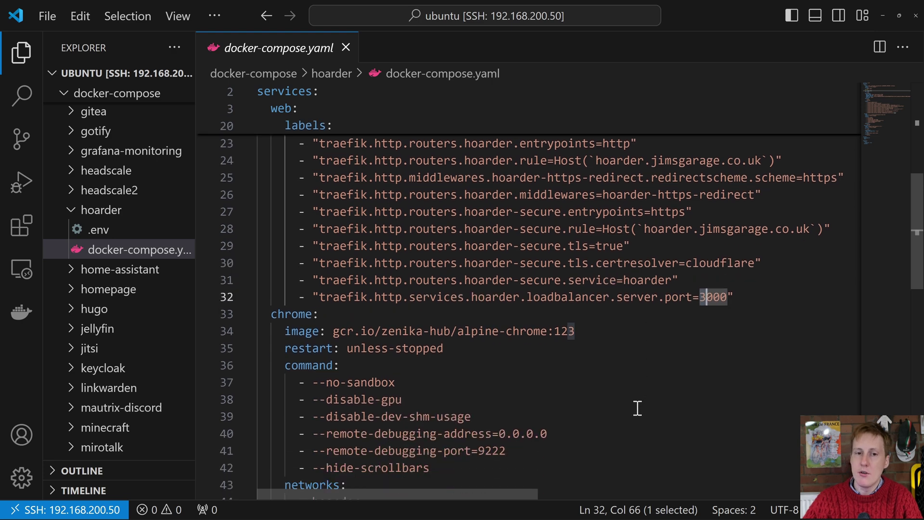
scroll(611, 384, down, 3)
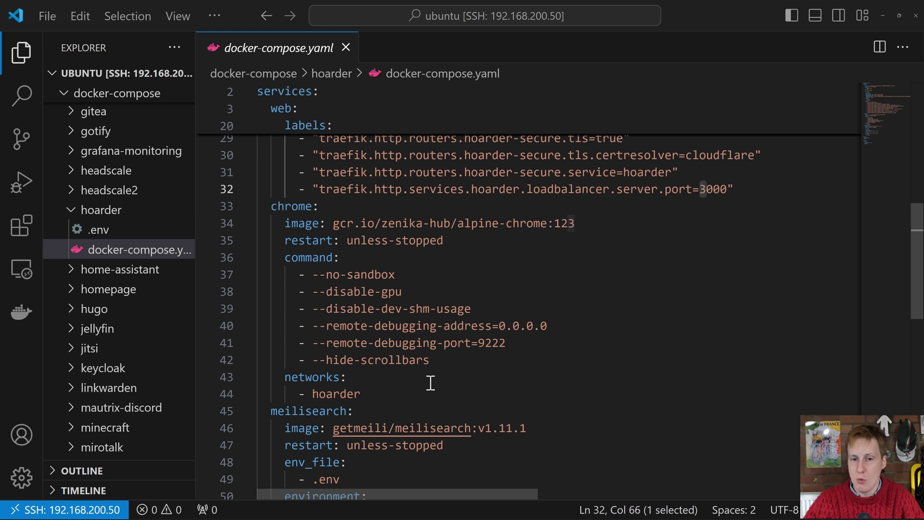
scroll(447, 393, down, 2)
scroll(451, 394, down, 2)
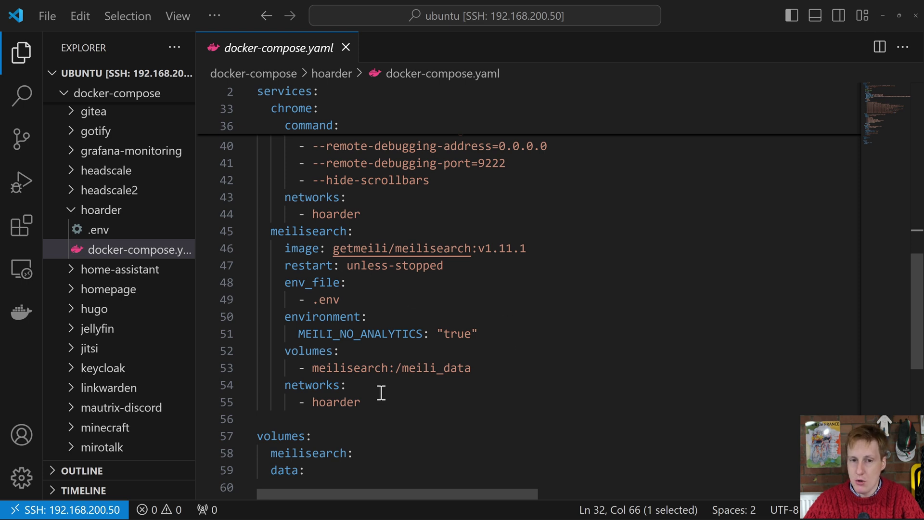
drag(340, 300, 320, 300)
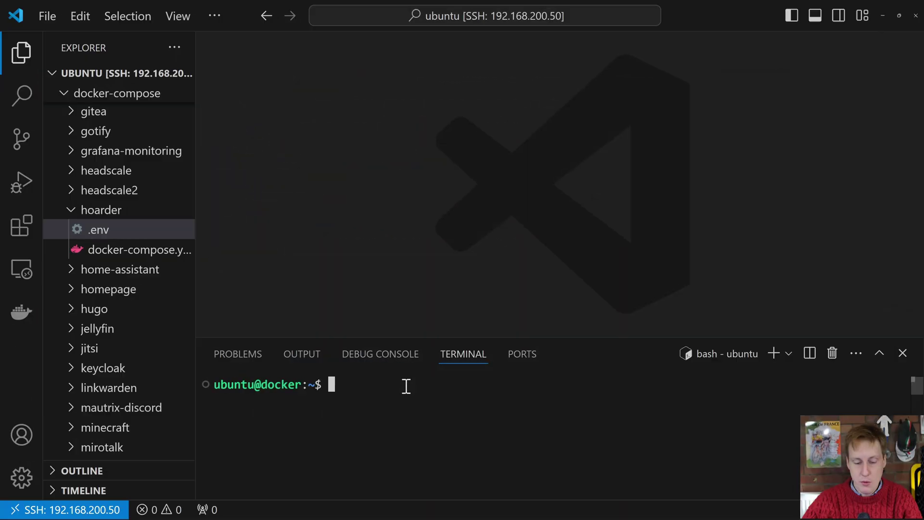
In the terminal, change into the docker-compose/hoarder/ folder.
text(cd )
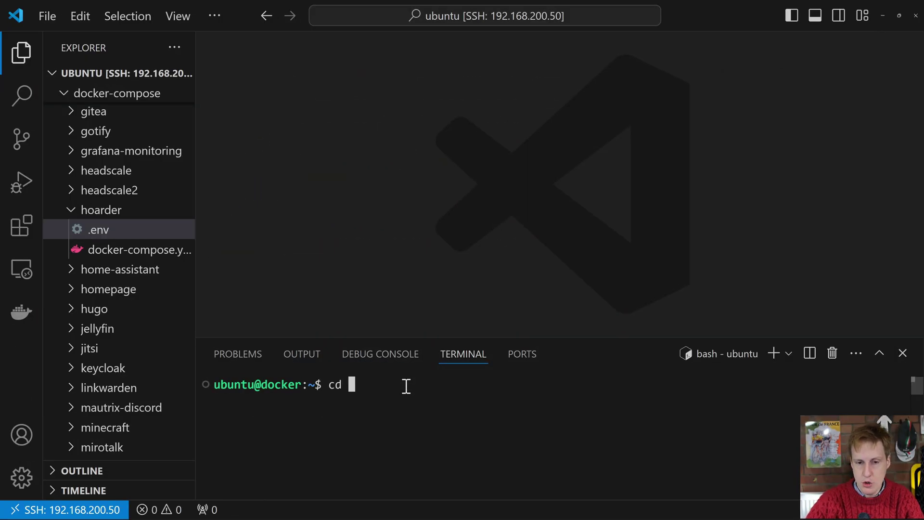
text(docker)
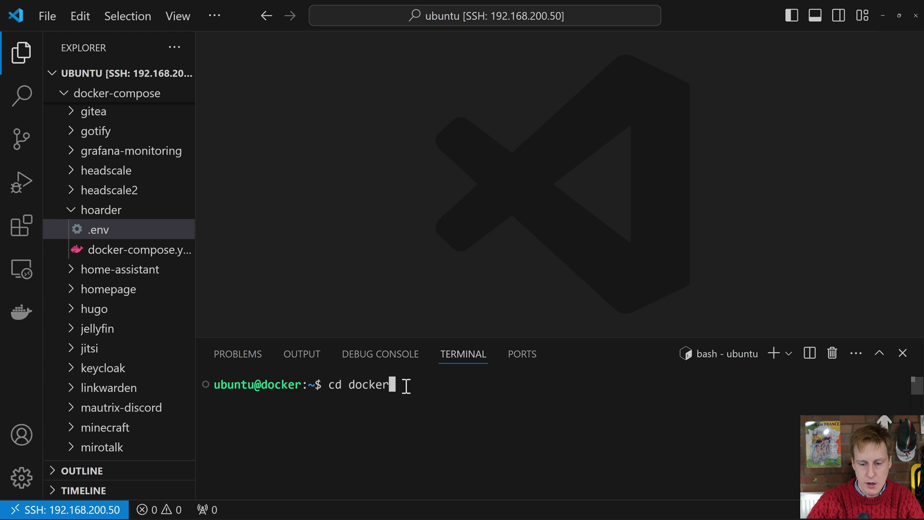
text(-)
key(Tab)
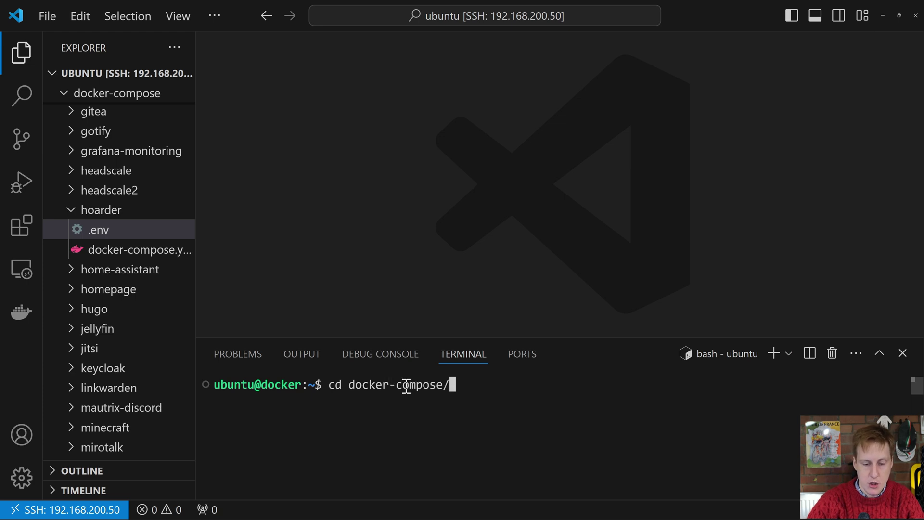
text(hoa)
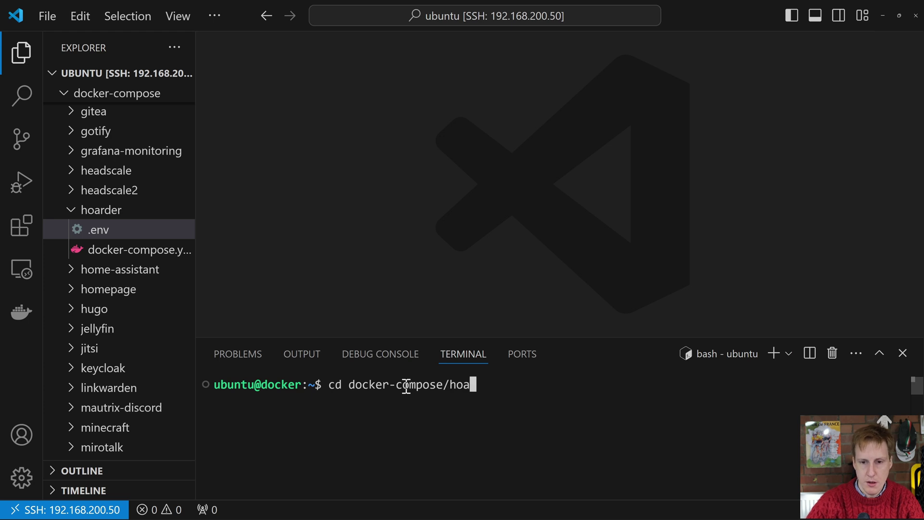
key(Tab)
key(Return)
Run sudo docker compose up -d with the sudo password to start the web, chrome and meilisearch containers.
text(sudo )
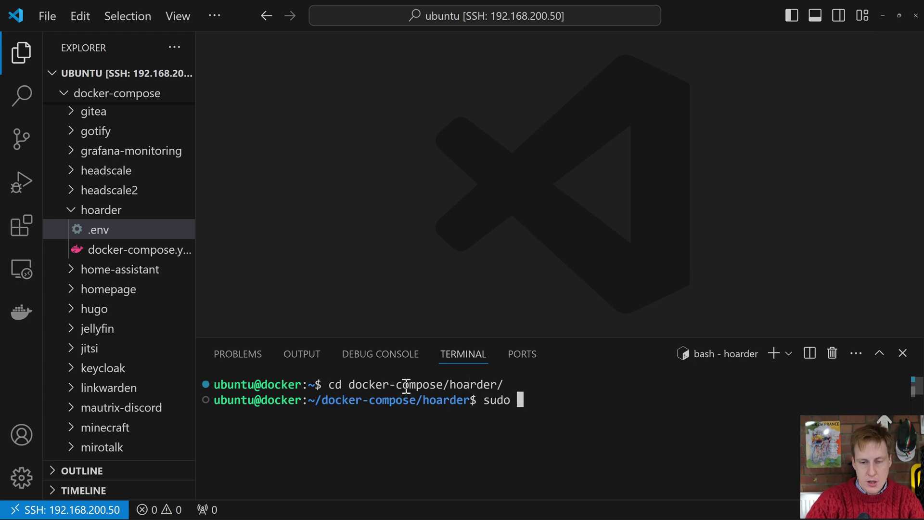
text(docker compo)
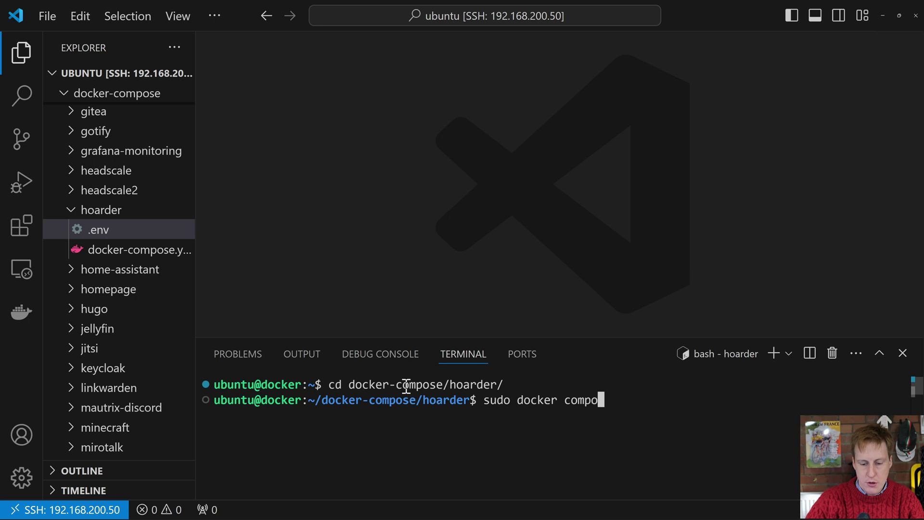
text(se up)
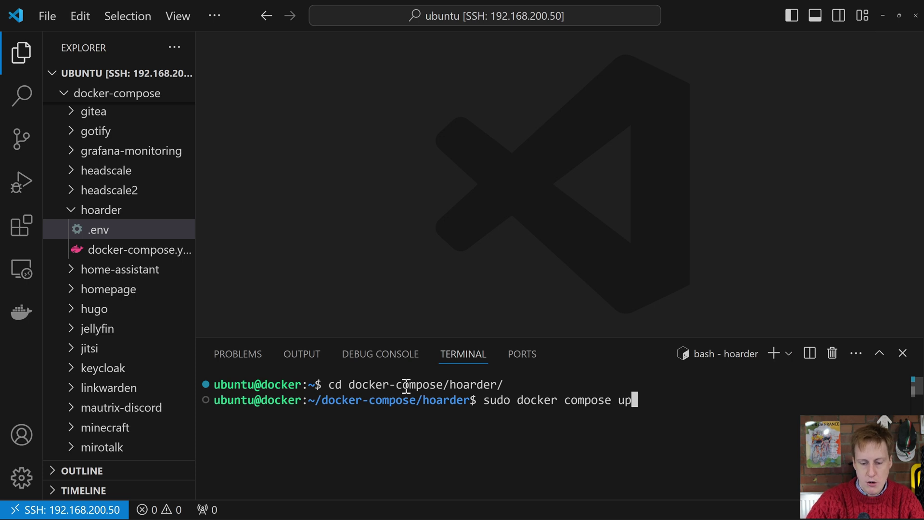
text( -d)
key(Return)
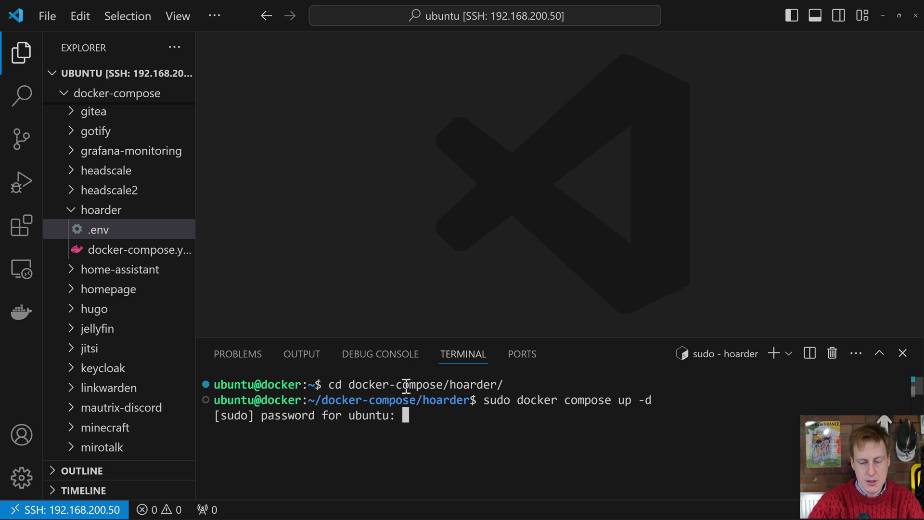
key(Return)
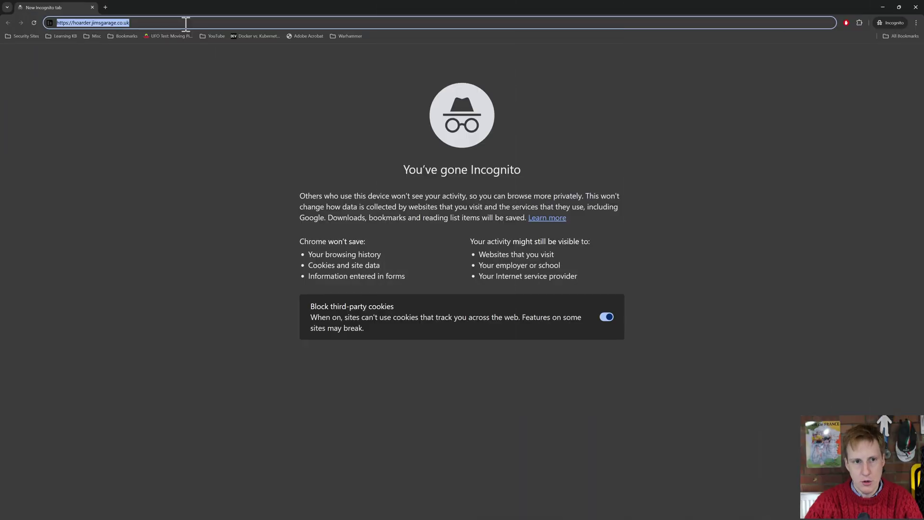
Load the Hoarder site at 150% zoom, sign up as the admin account, then reach the account menu.
key(Return)
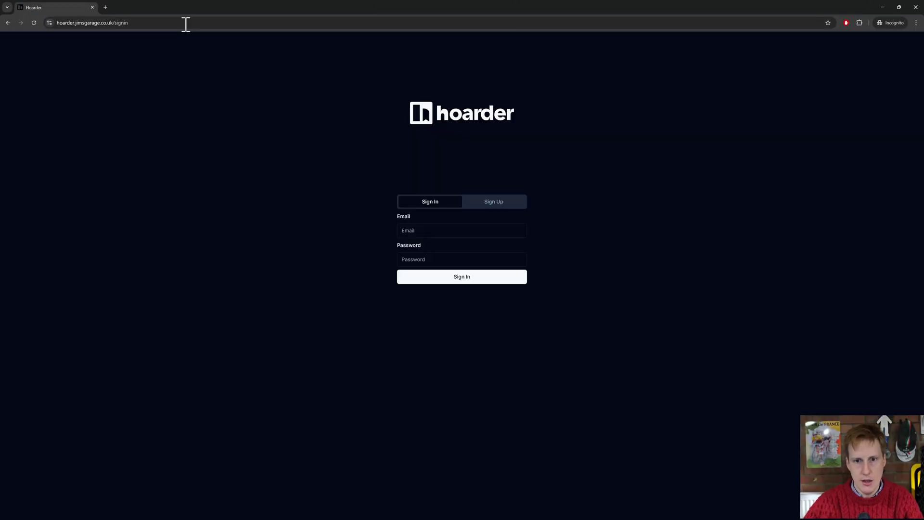
key(ctrl+plus)
key(ctrl+plus)
key(ctrl+plus)
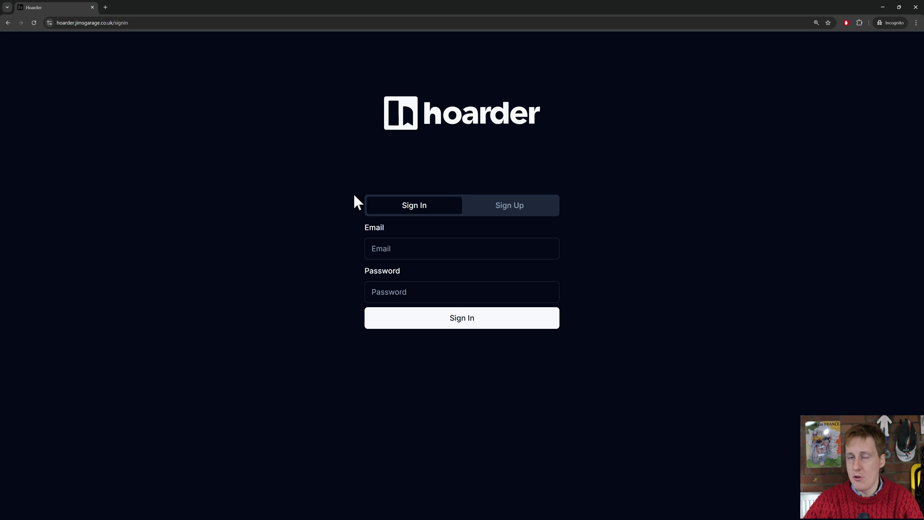
click(521, 213)
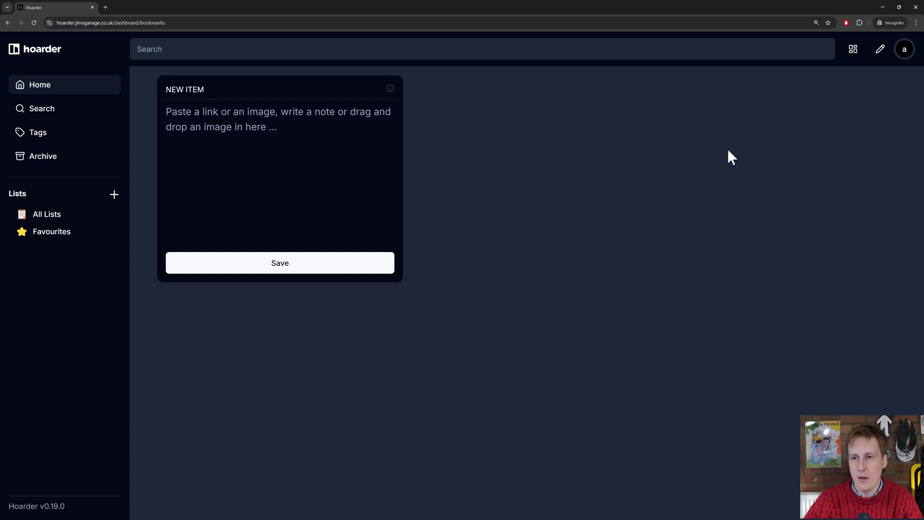
click(906, 50)
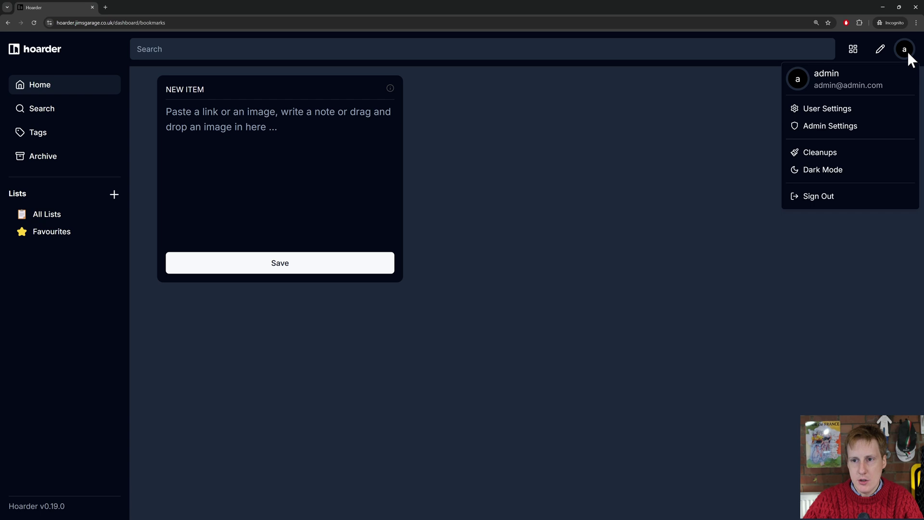
Visit User Settings, then Admin Settings to review server stats, background jobs and the users list.
click(857, 110)
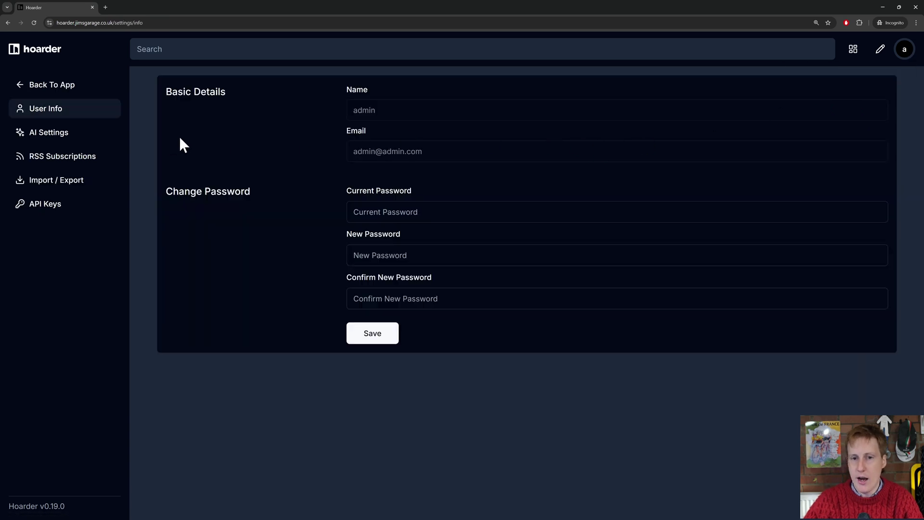
click(904, 50)
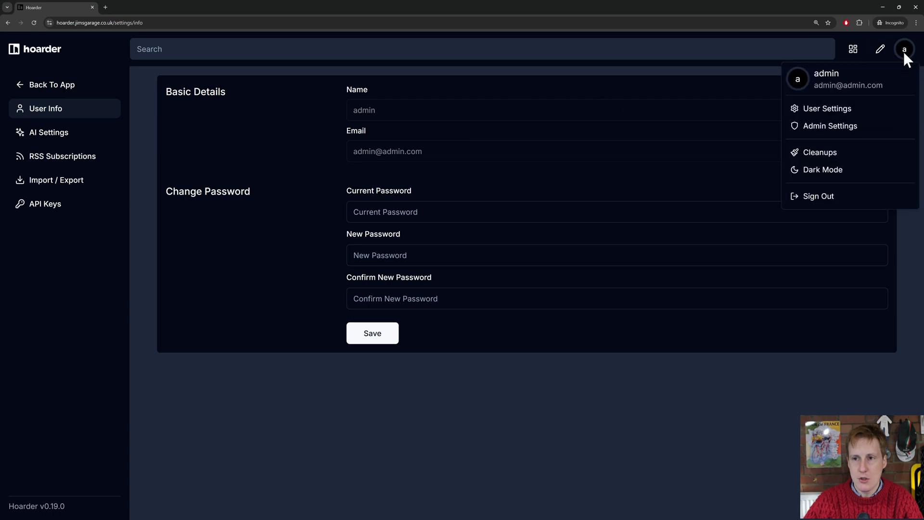
click(853, 126)
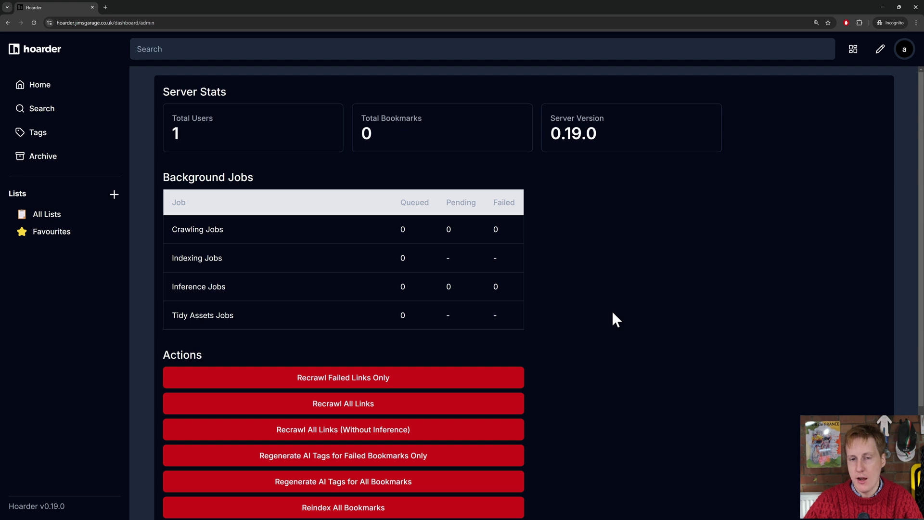
scroll(613, 313, down, 3)
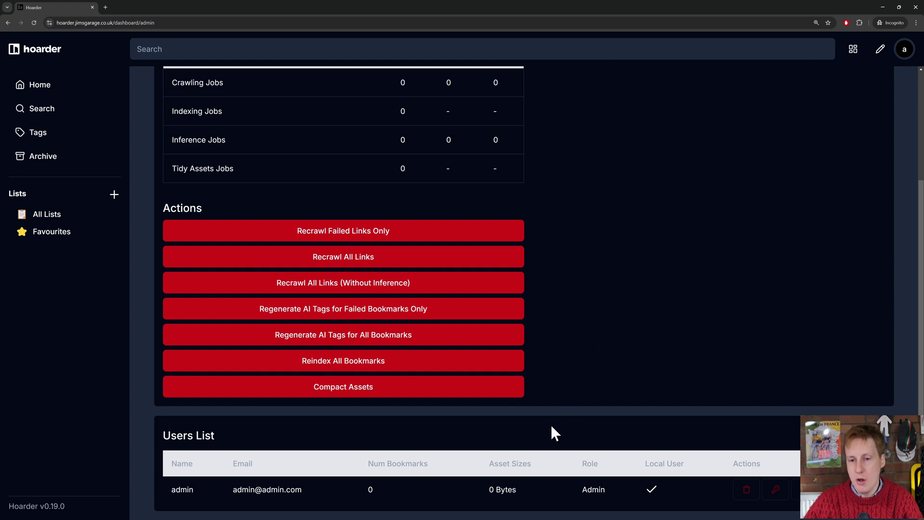
scroll(633, 343, up, 3)
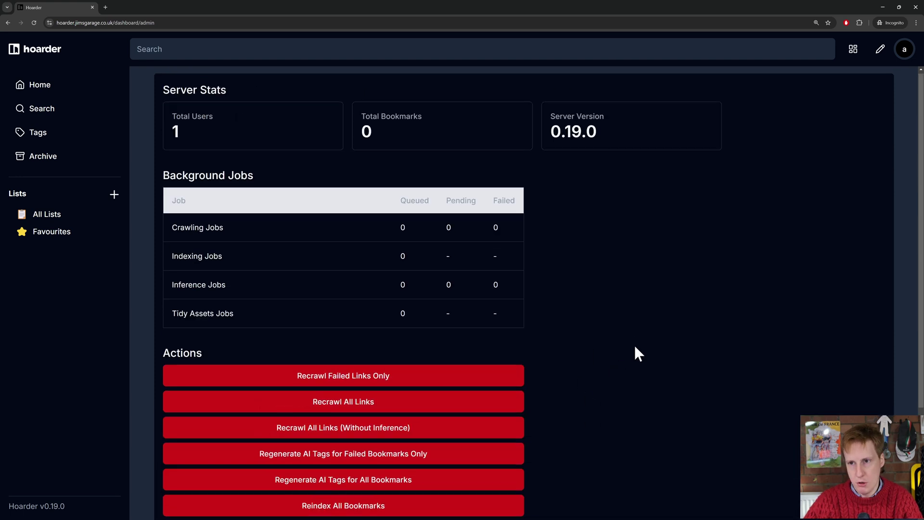
Browse User Settings' AI Settings, RSS Subscriptions and Import / Export, ending on the empty API Keys list.
click(905, 49)
click(868, 109)
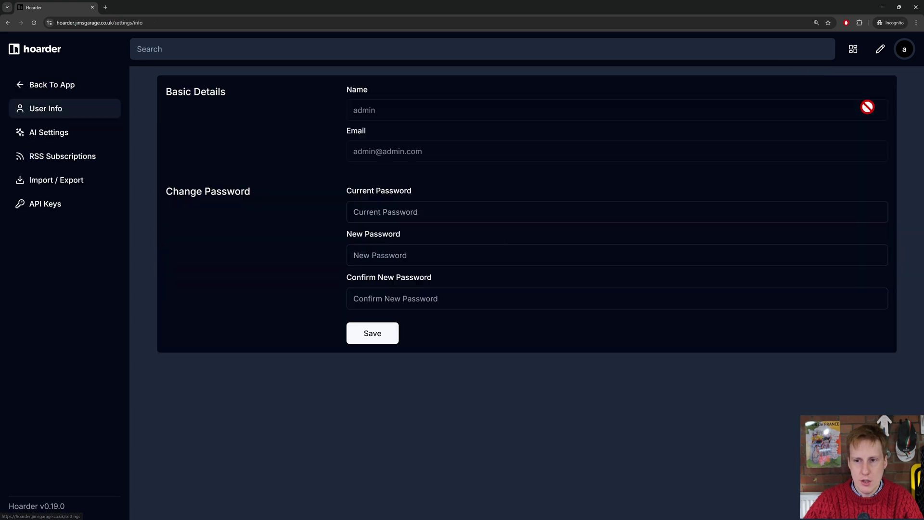
click(68, 143)
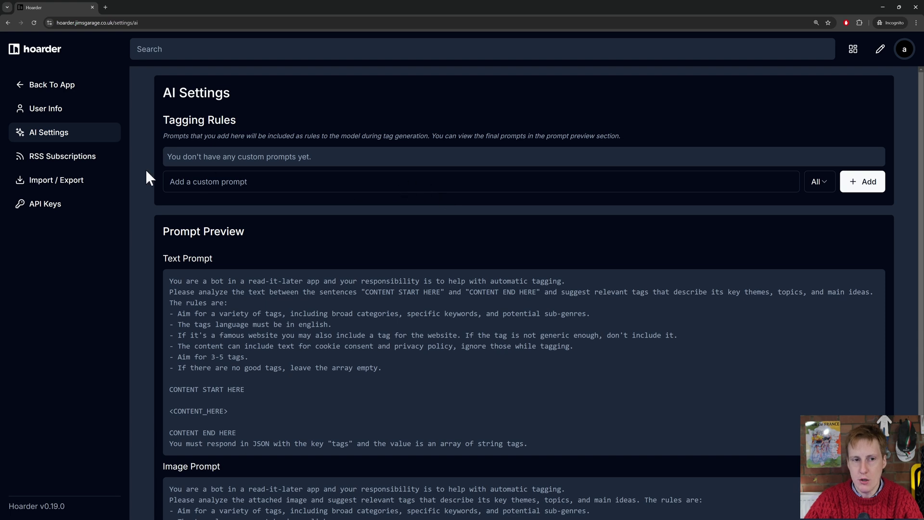
click(83, 163)
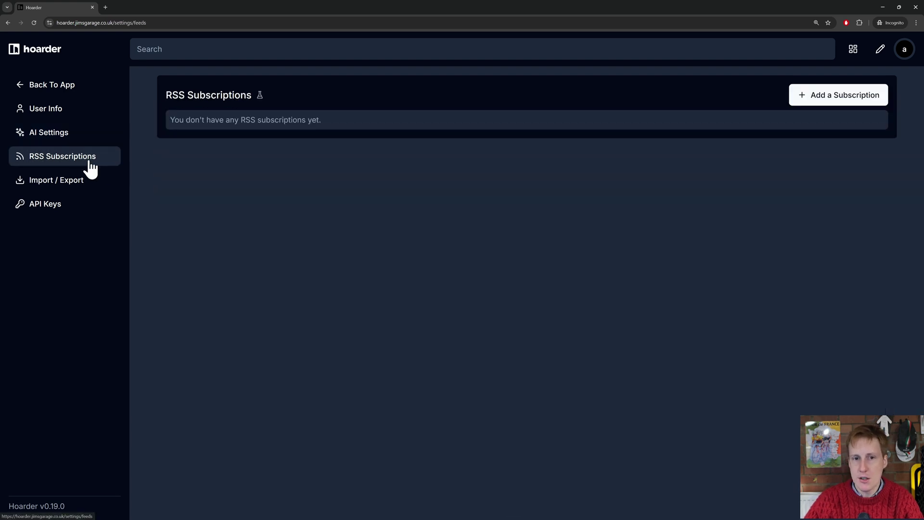
click(72, 184)
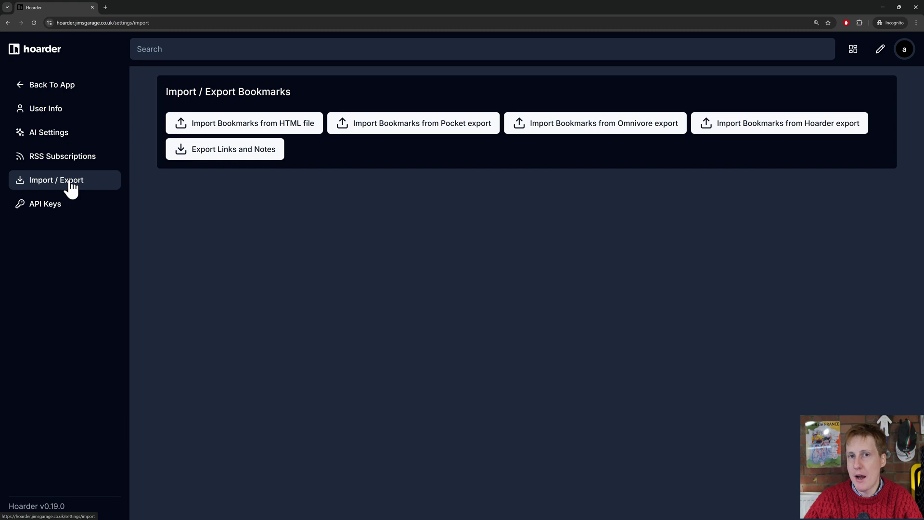
click(68, 214)
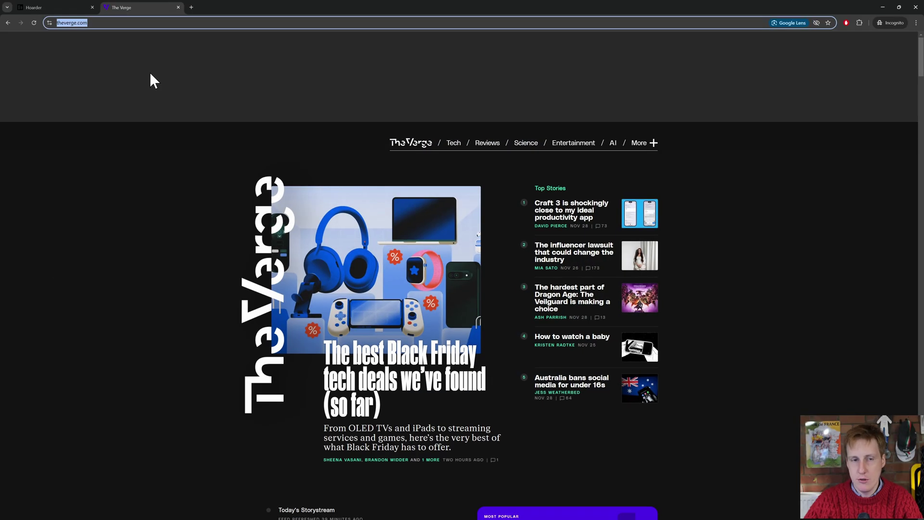
click(47, 7)
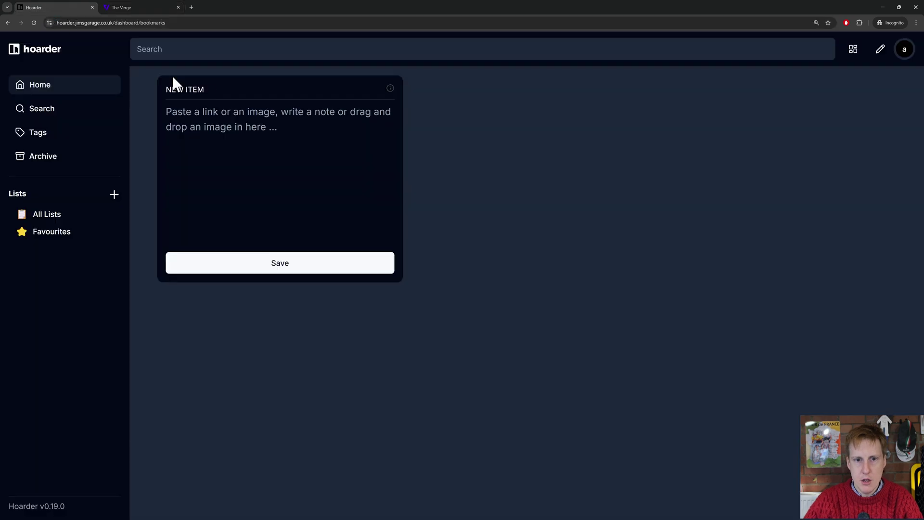
click(246, 125)
text(https://www.theverge.com/)
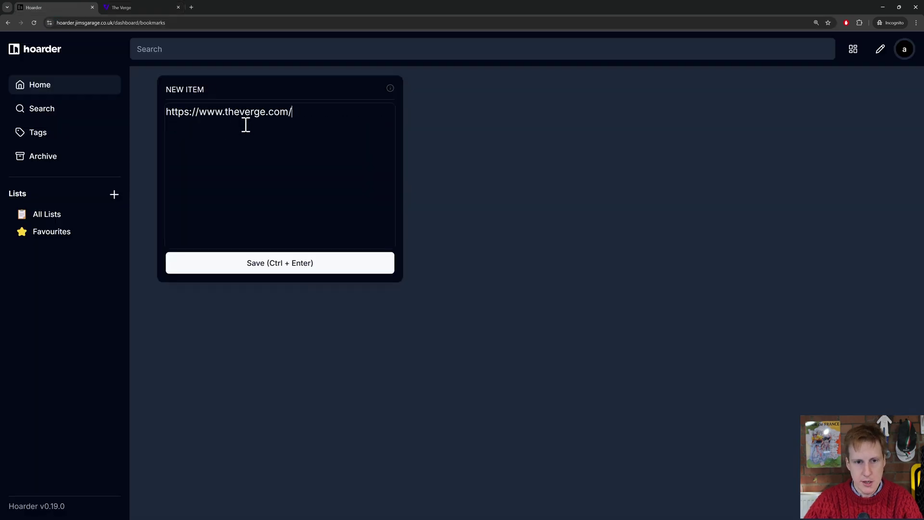
click(301, 271)
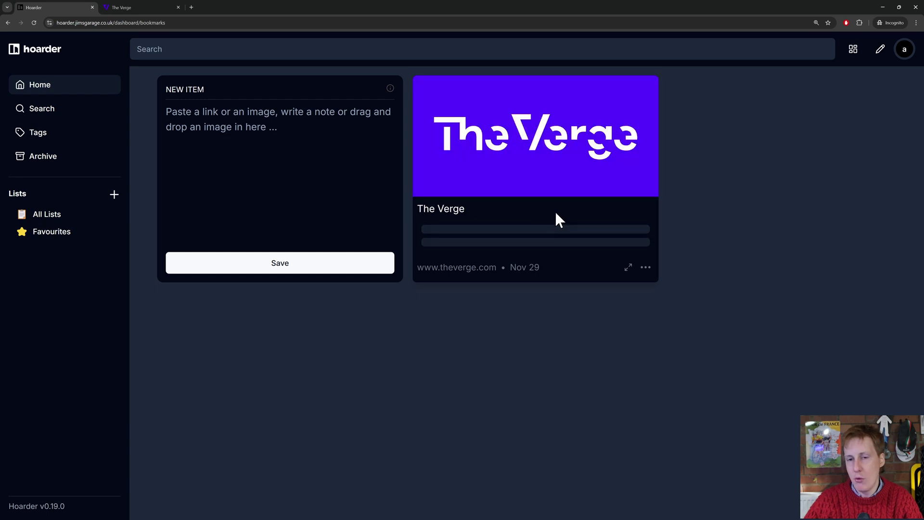
click(449, 210)
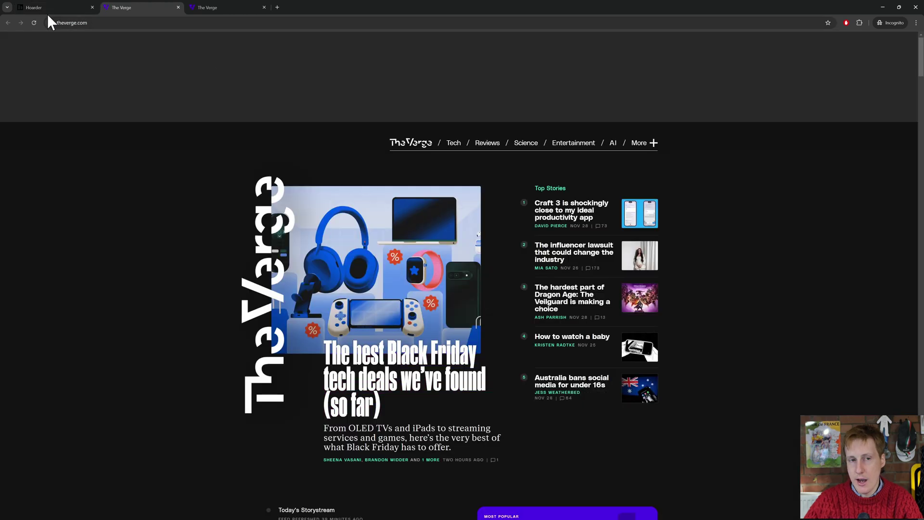
click(43, 7)
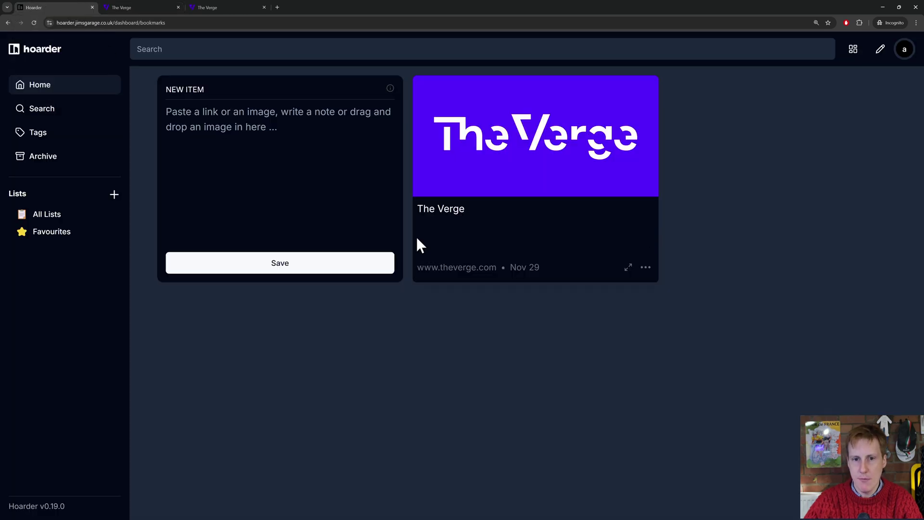
Open The Verge bookmark's full preview and scroll through its cached article text.
click(628, 271)
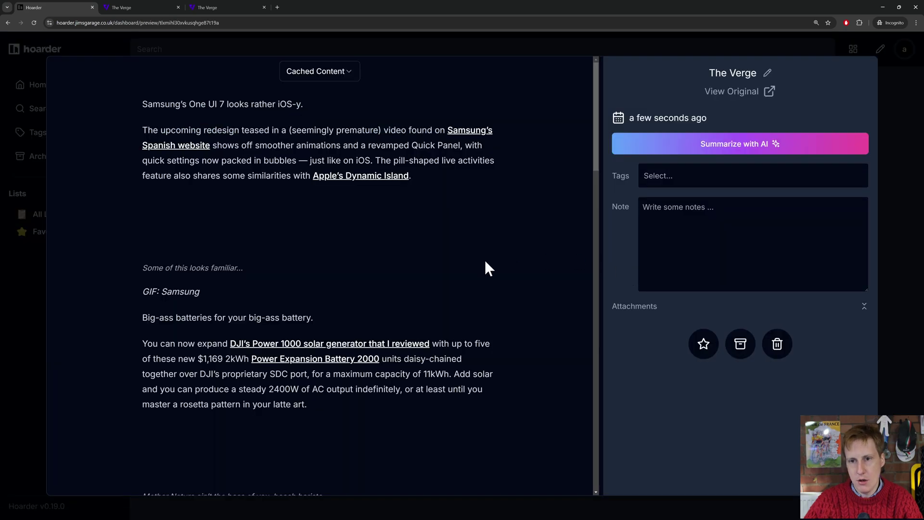
scroll(343, 248, down, 7)
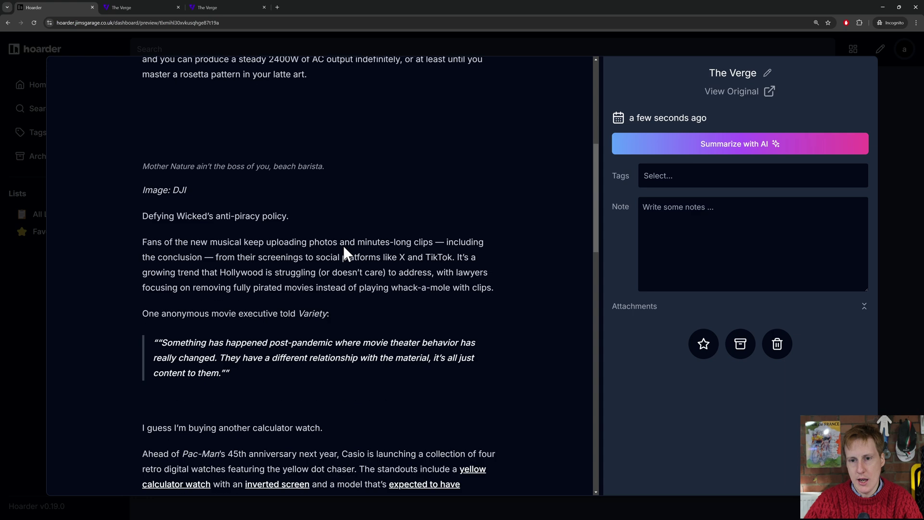
scroll(343, 246, down, 3)
scroll(343, 248, up, 10)
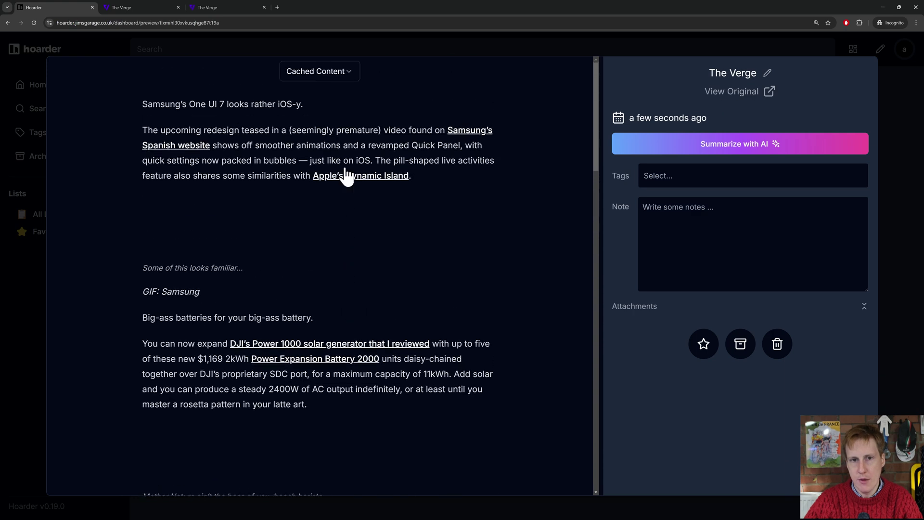
Switch the preview from Cached Content to the page Screenshot view.
click(345, 71)
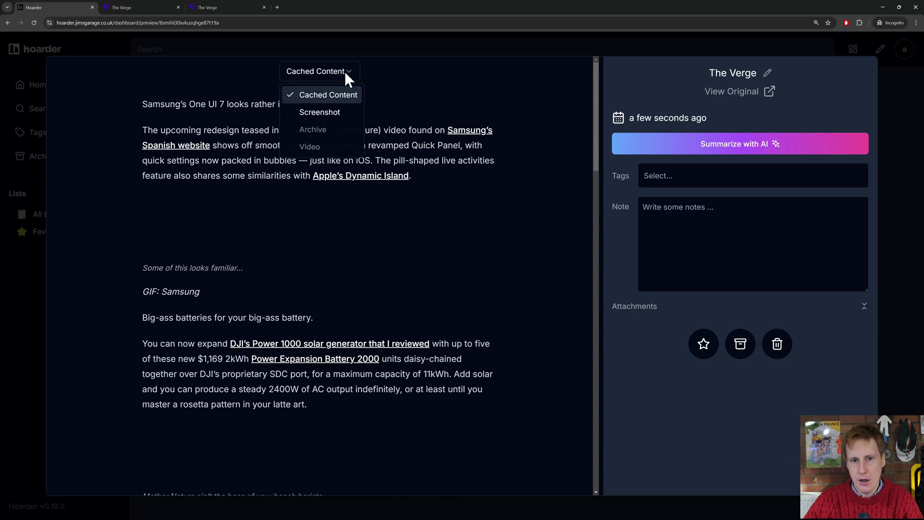
click(347, 115)
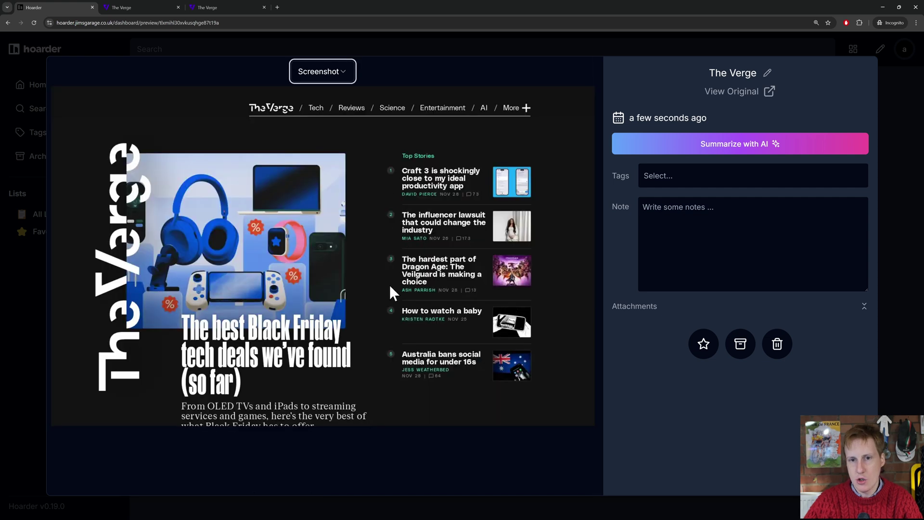
click(339, 71)
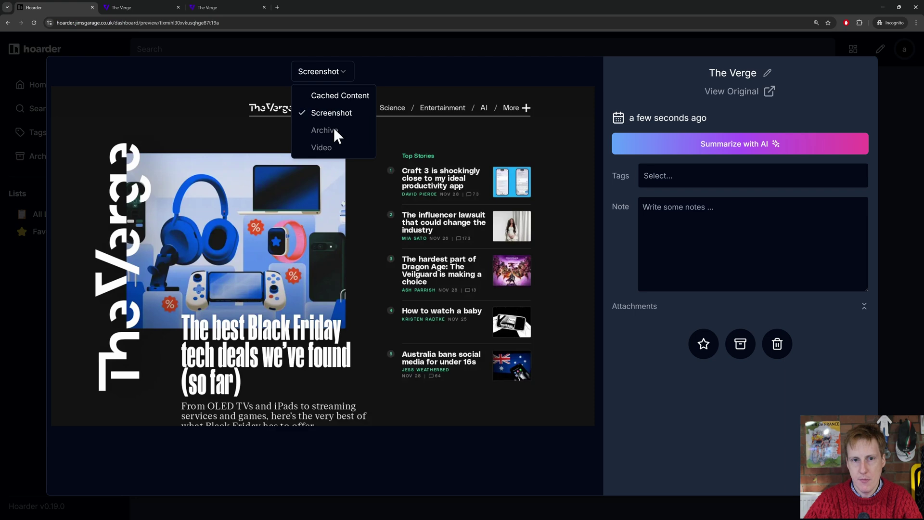
key(Escape)
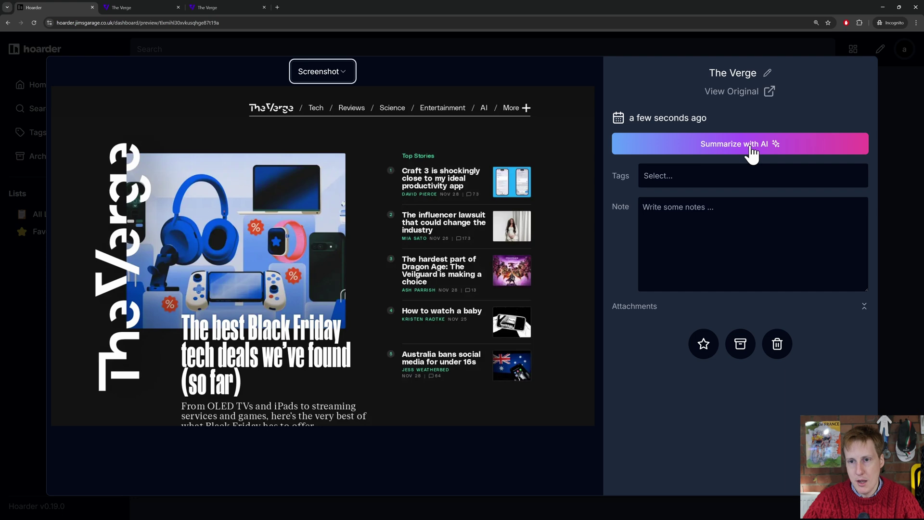
click(803, 144)
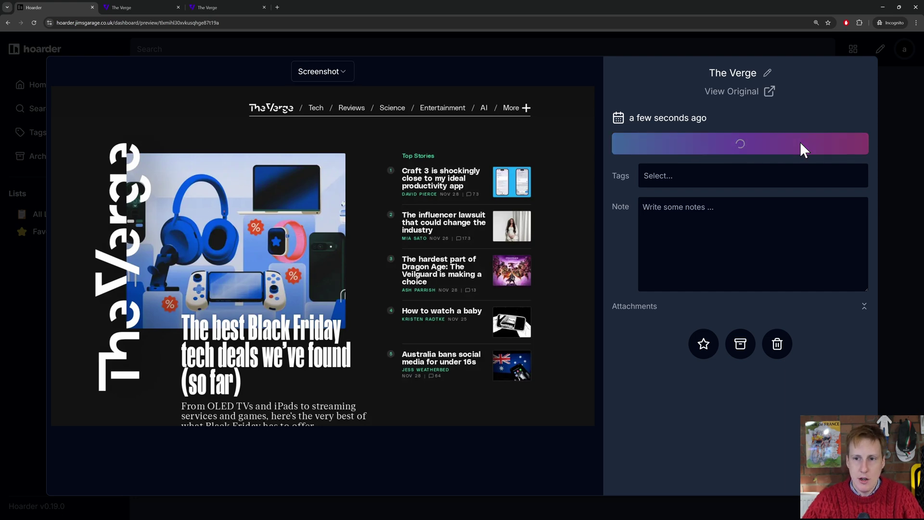